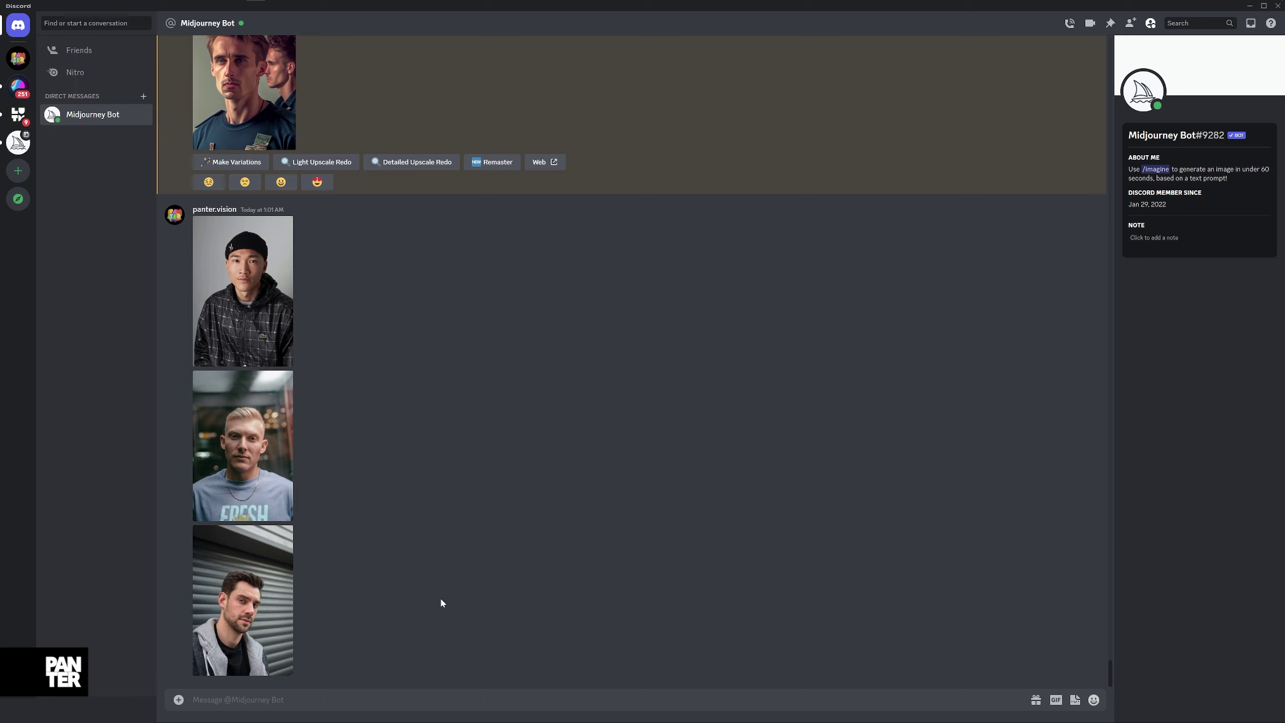
Upload the woman-in-blazer reference photo to the Midjourney Bot chat.
{"action": "left_click", "coordinate": [179, 700]}
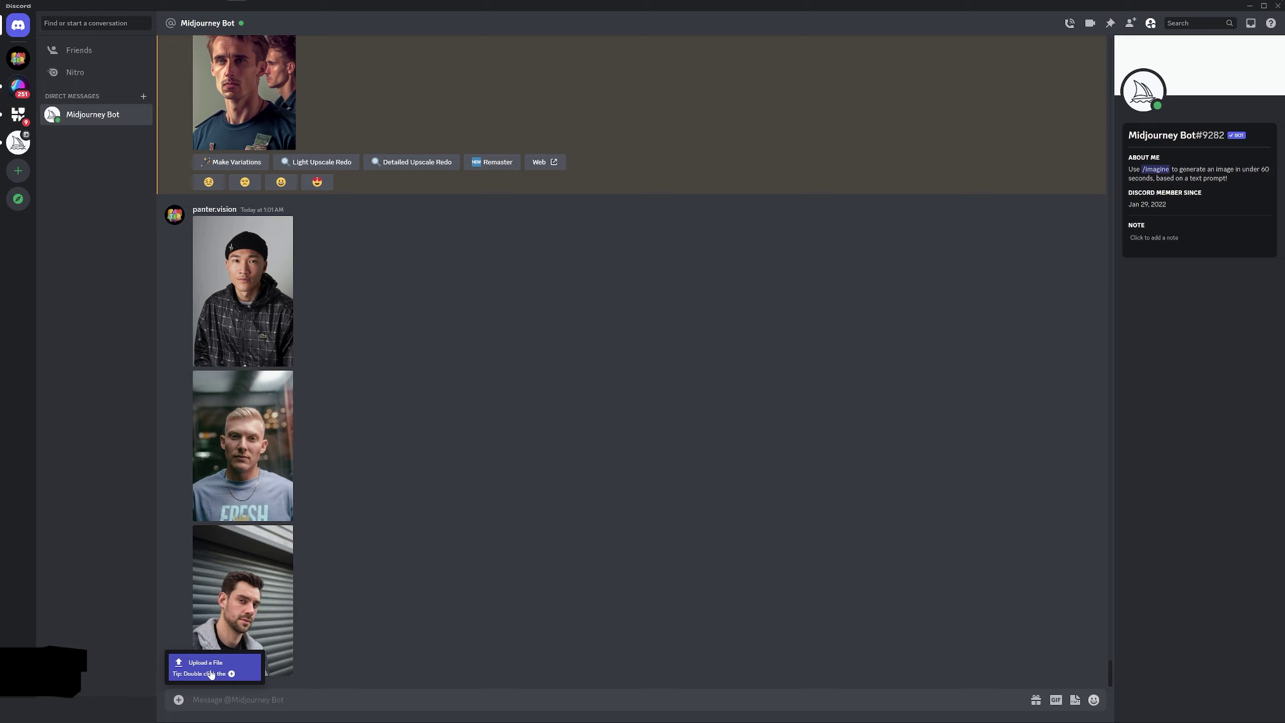
{"action": "left_click", "coordinate": [212, 675]}
{"action": "double_click", "coordinate": [551, 374]}
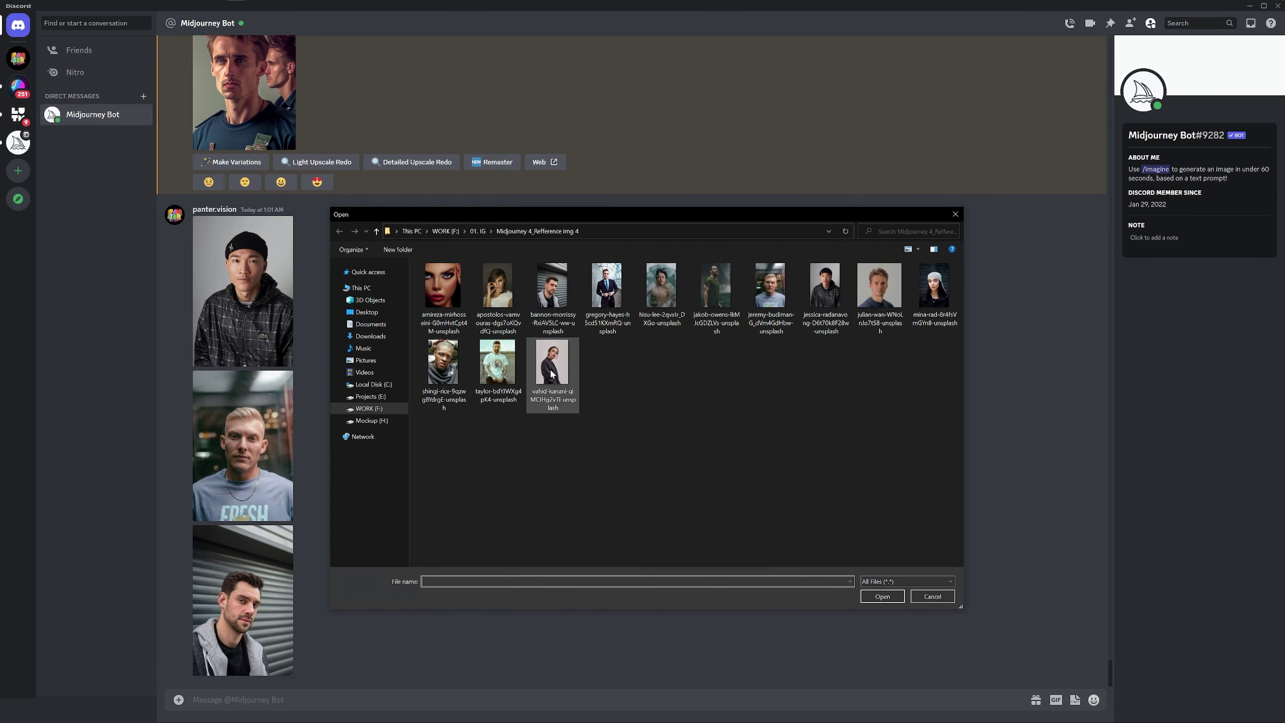
{"action": "key", "text": "Return"}
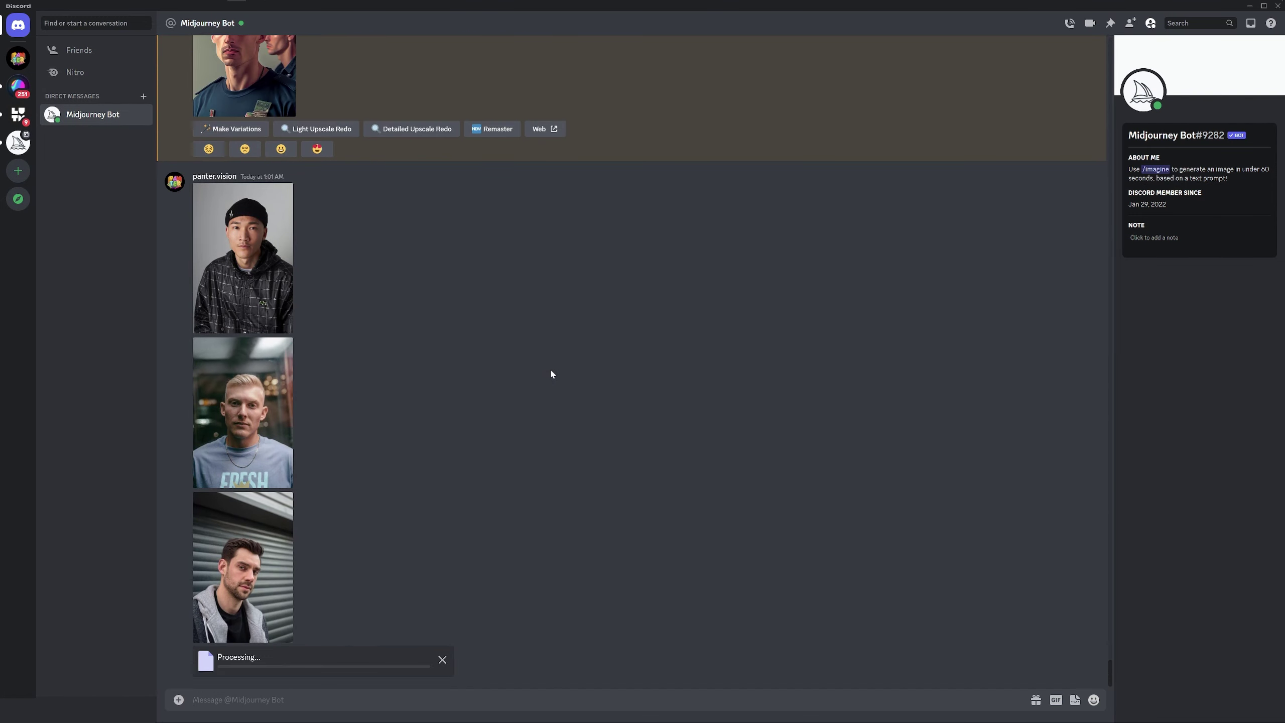
Copy the posted photo's image link from its enlarged view.
{"action": "left_click", "coordinate": [285, 596]}
{"action": "right_click", "coordinate": [595, 452]}
{"action": "left_click", "coordinate": [632, 493]}
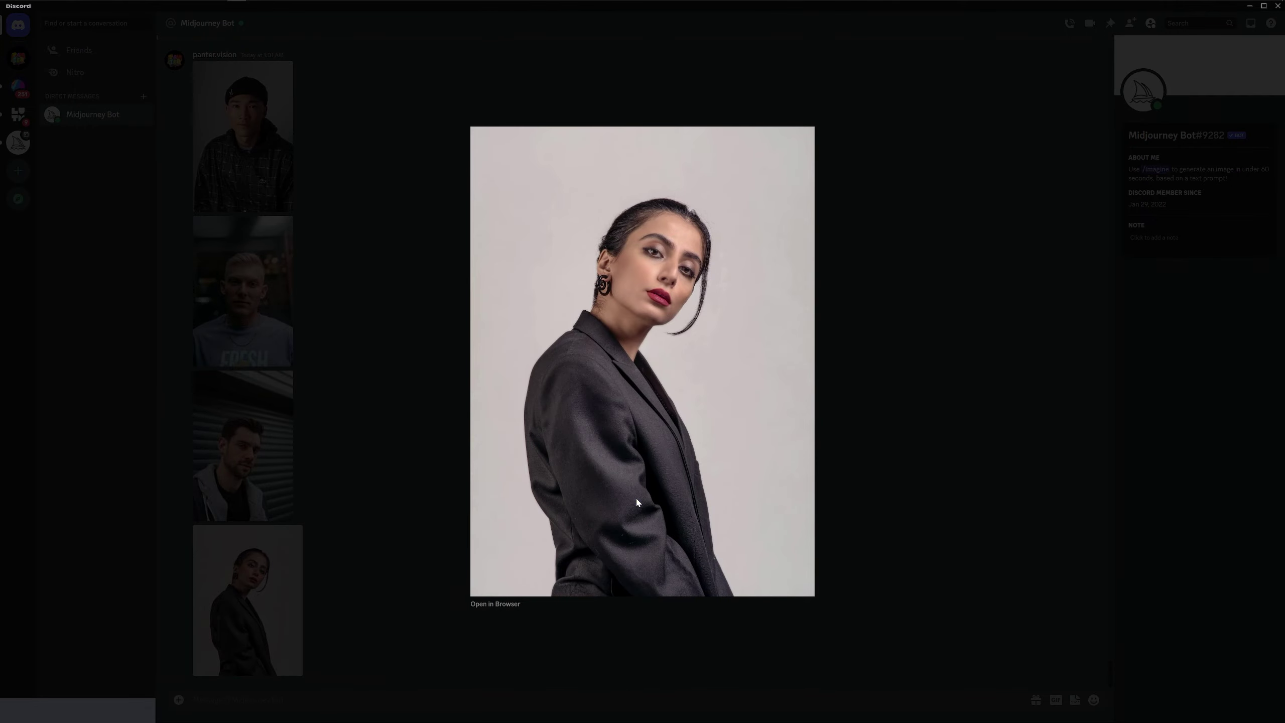
{"action": "left_click", "coordinate": [356, 524]}
Submit /imagine with the pasted photo link plus 'photo shooting, portrait --ar 2:3'.
{"action": "type", "text": "/"}
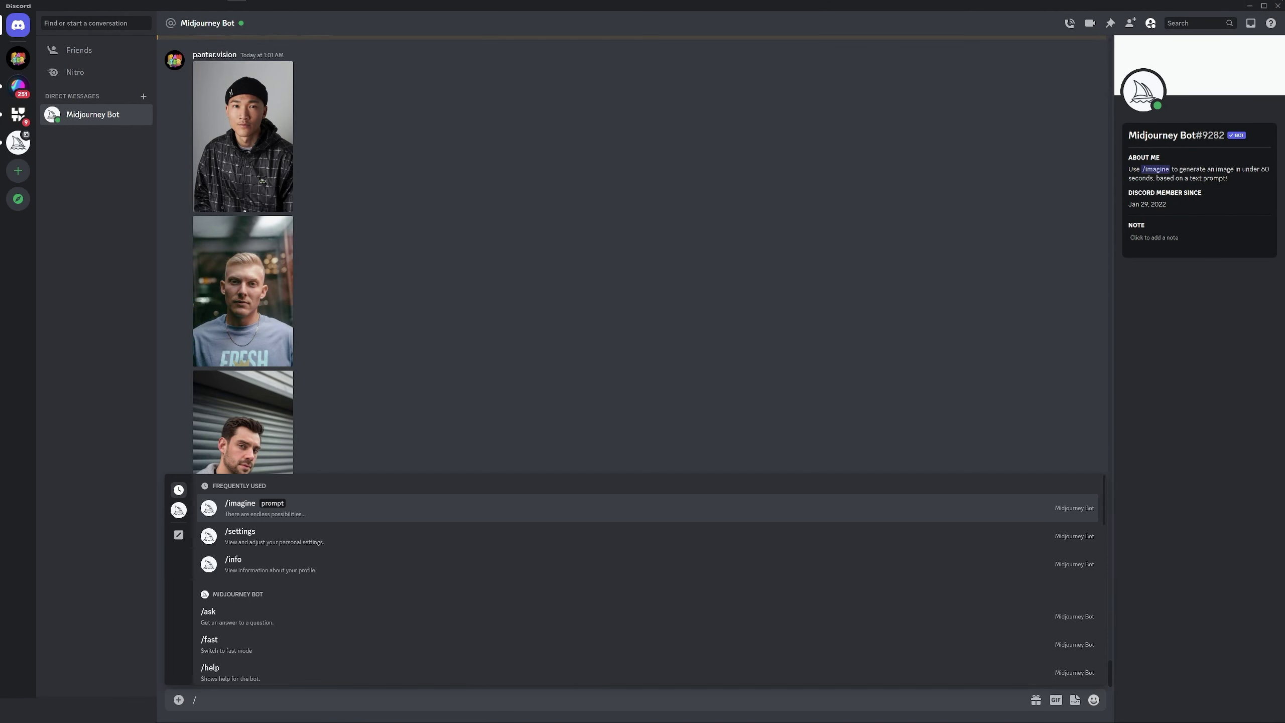
{"action": "key", "text": "Return"}
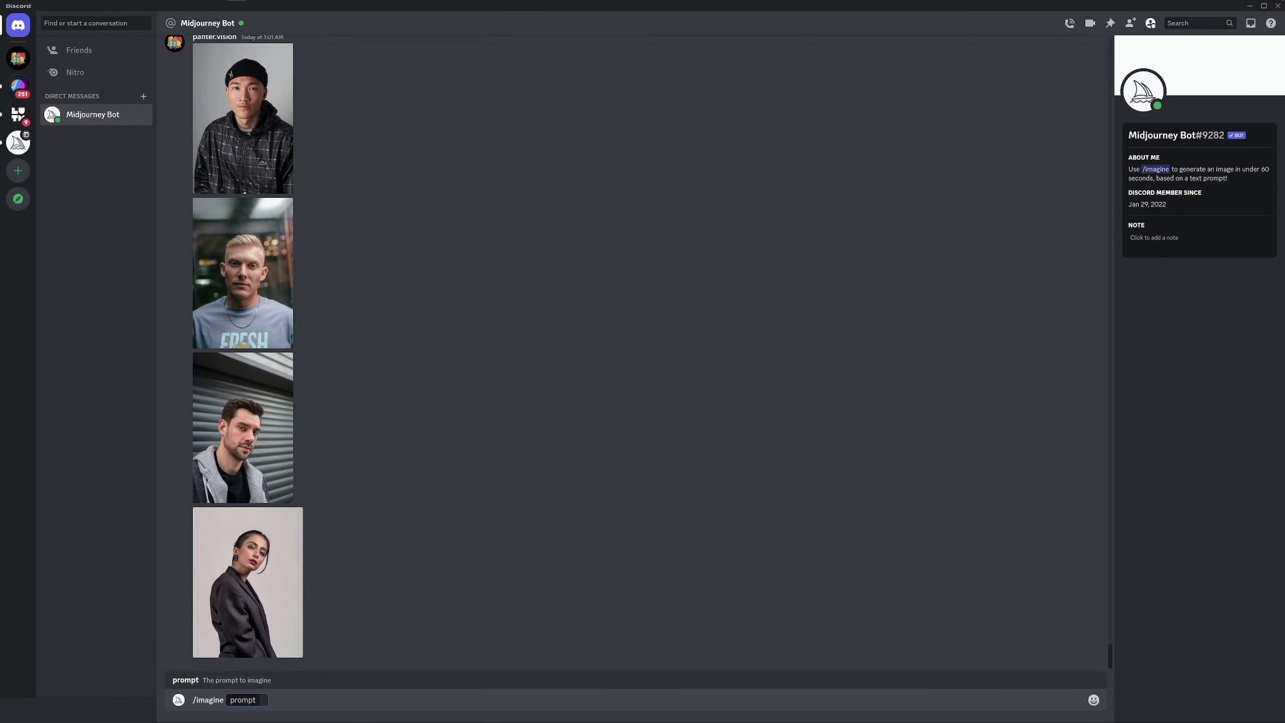
{"action": "key", "text": "ctrl+v"}
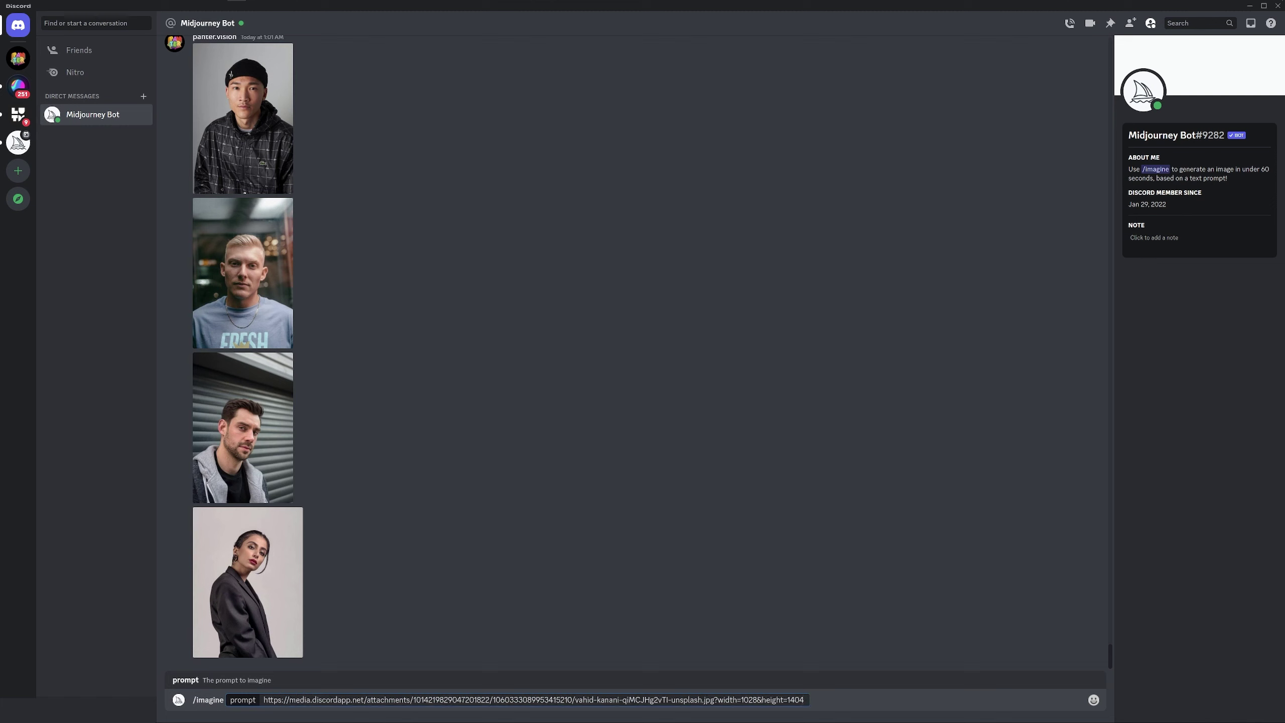
{"action": "type", "text": "photo shooting, portrait --ar 2:"}
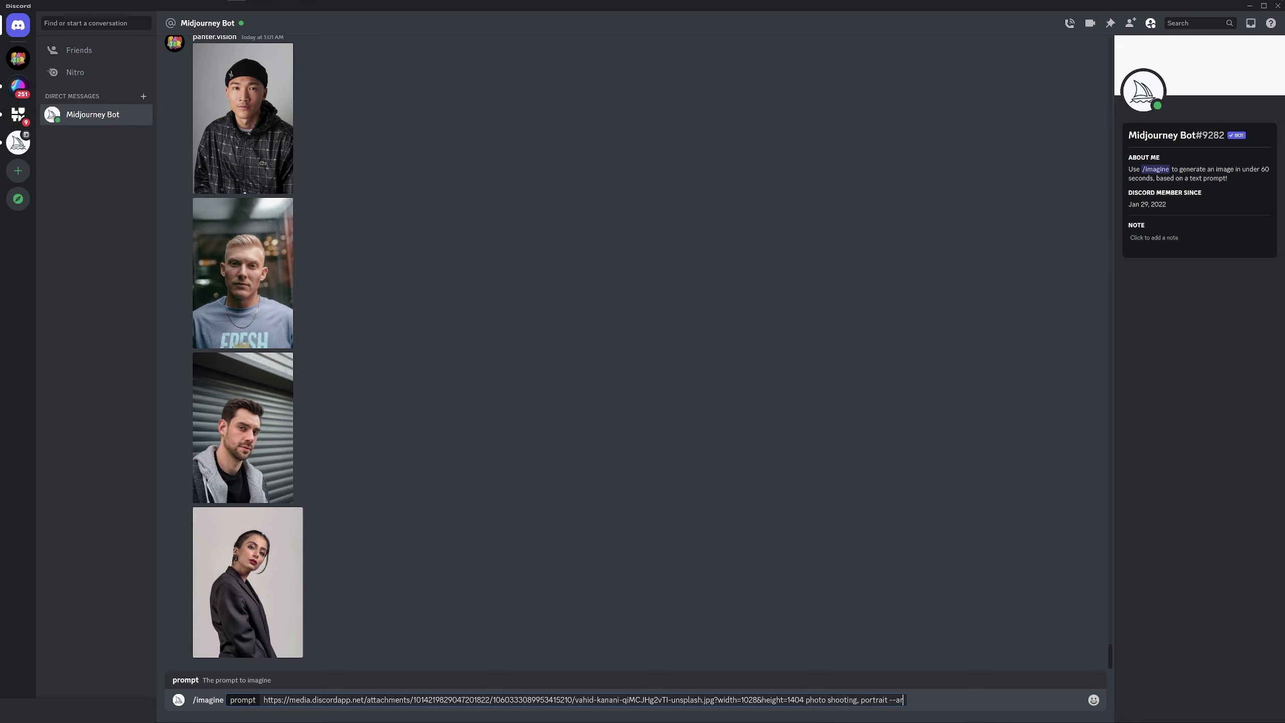
{"action": "type", "text": "3"}
{"action": "key", "text": "Return"}
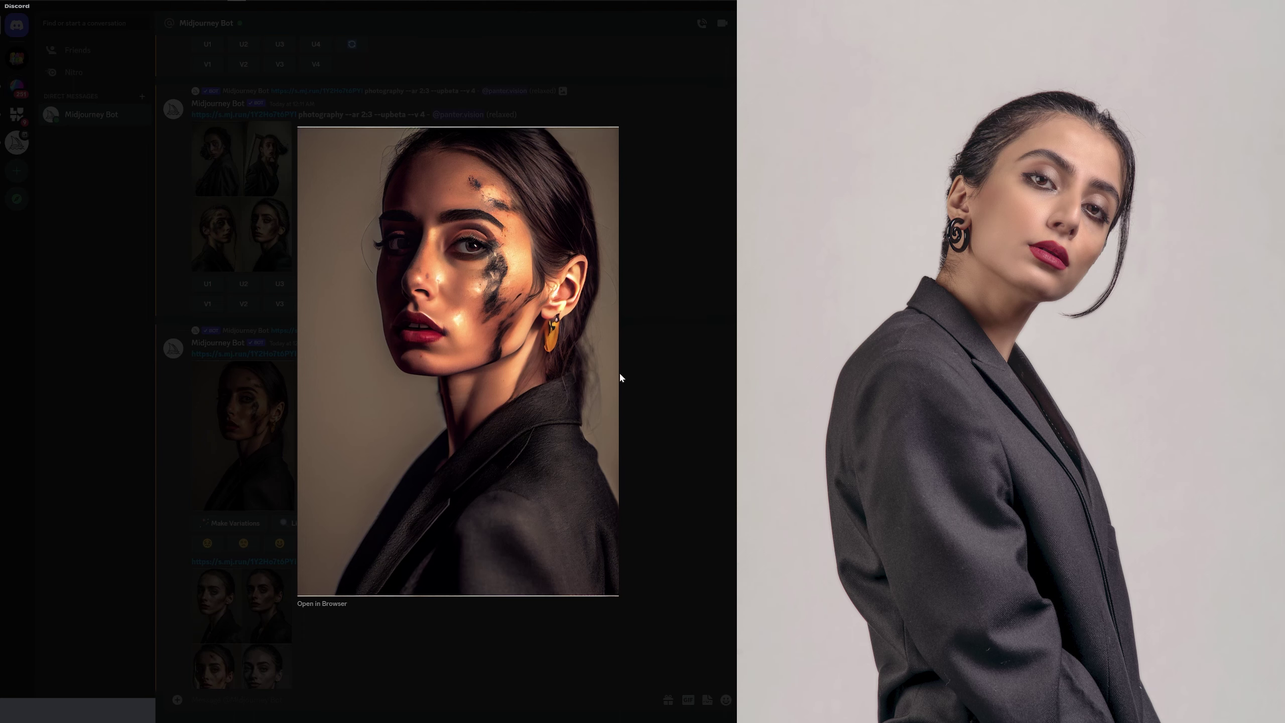
Enlarge a generated portrait of the woman, then the white-T-shirt man's image grid.
{"action": "left_click", "coordinate": [685, 488]}
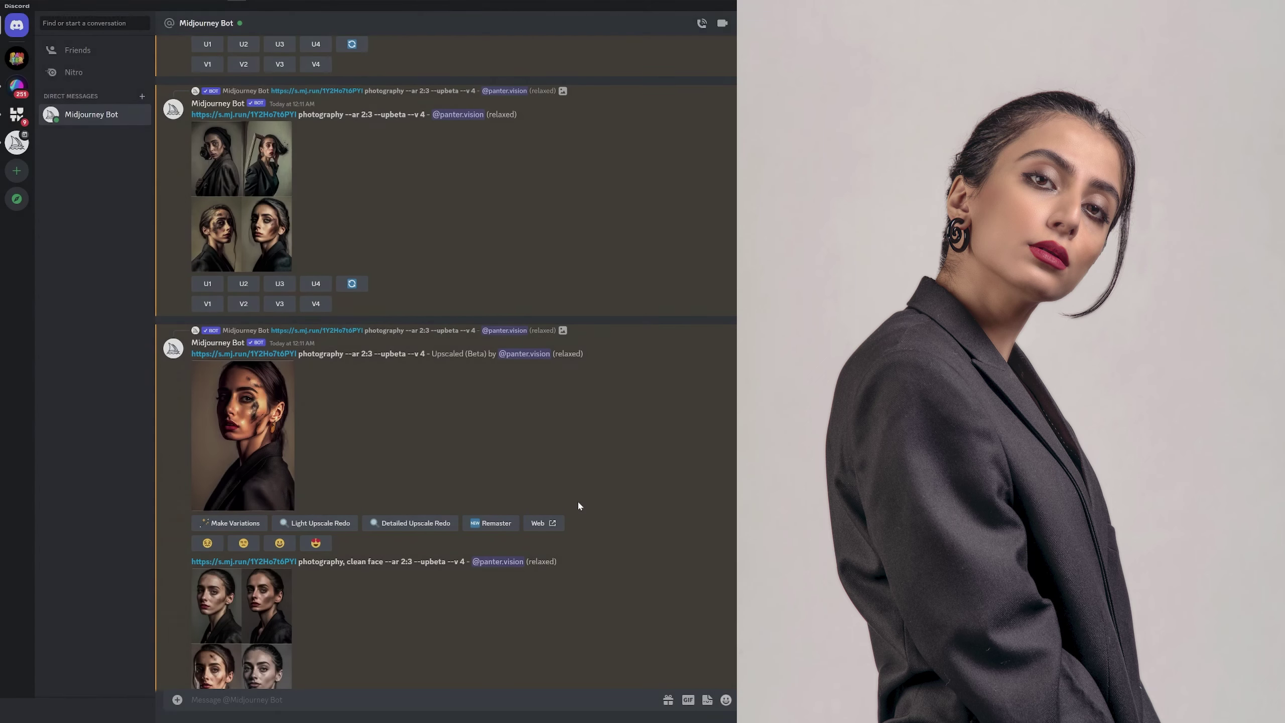
{"action": "scroll", "coordinate": [579, 502], "scroll_direction": "down", "scroll_amount": 5}
{"action": "scroll", "coordinate": [350, 359], "scroll_direction": "down", "scroll_amount": 1}
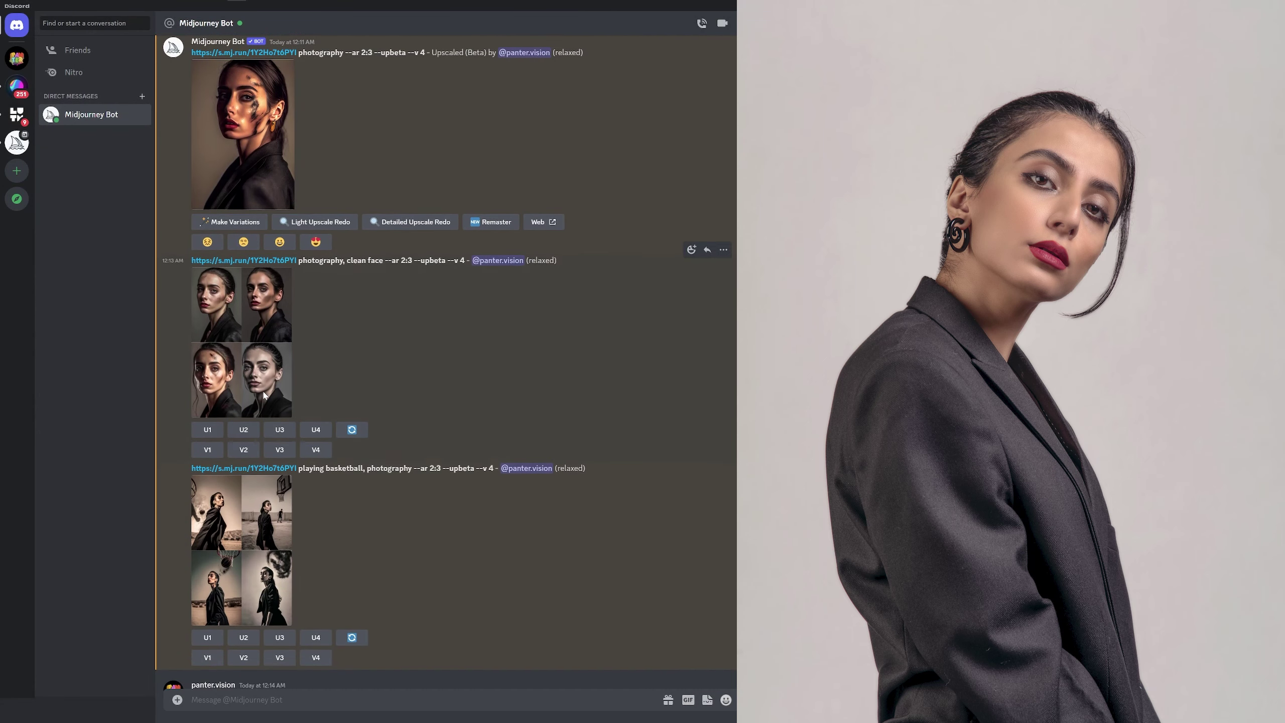
{"action": "left_click", "coordinate": [266, 362]}
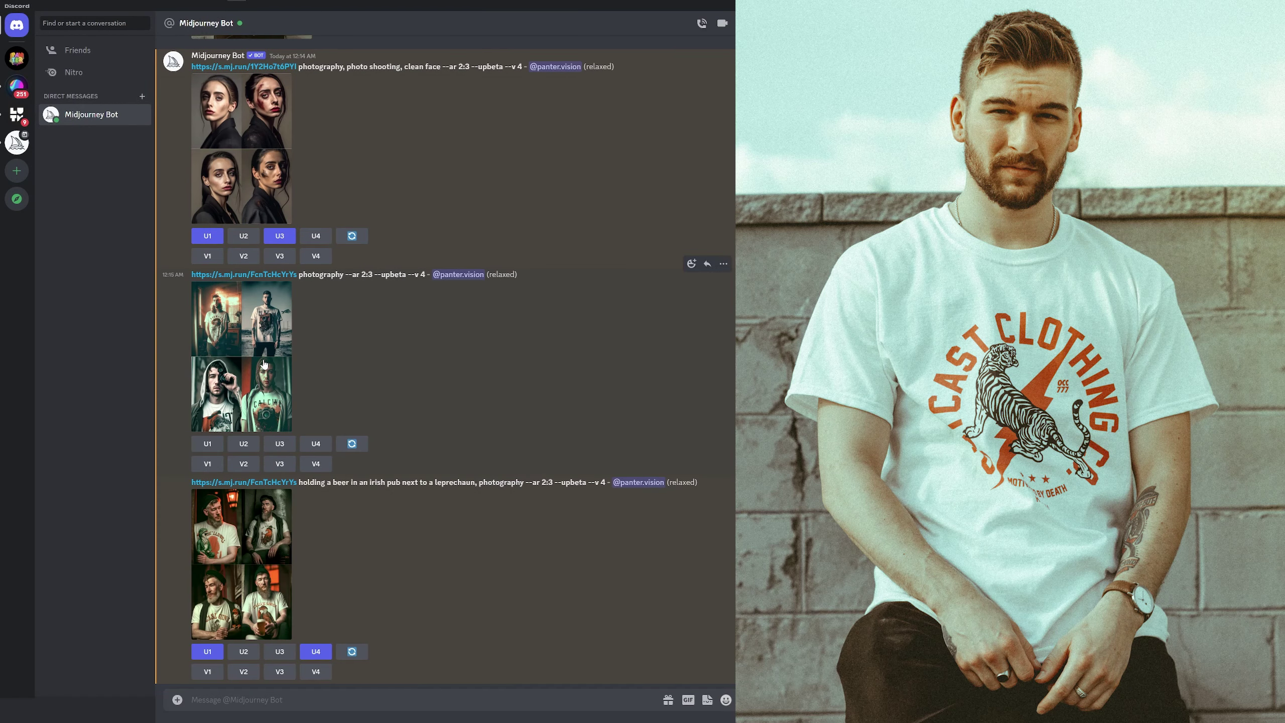
{"action": "left_click", "coordinate": [264, 363]}
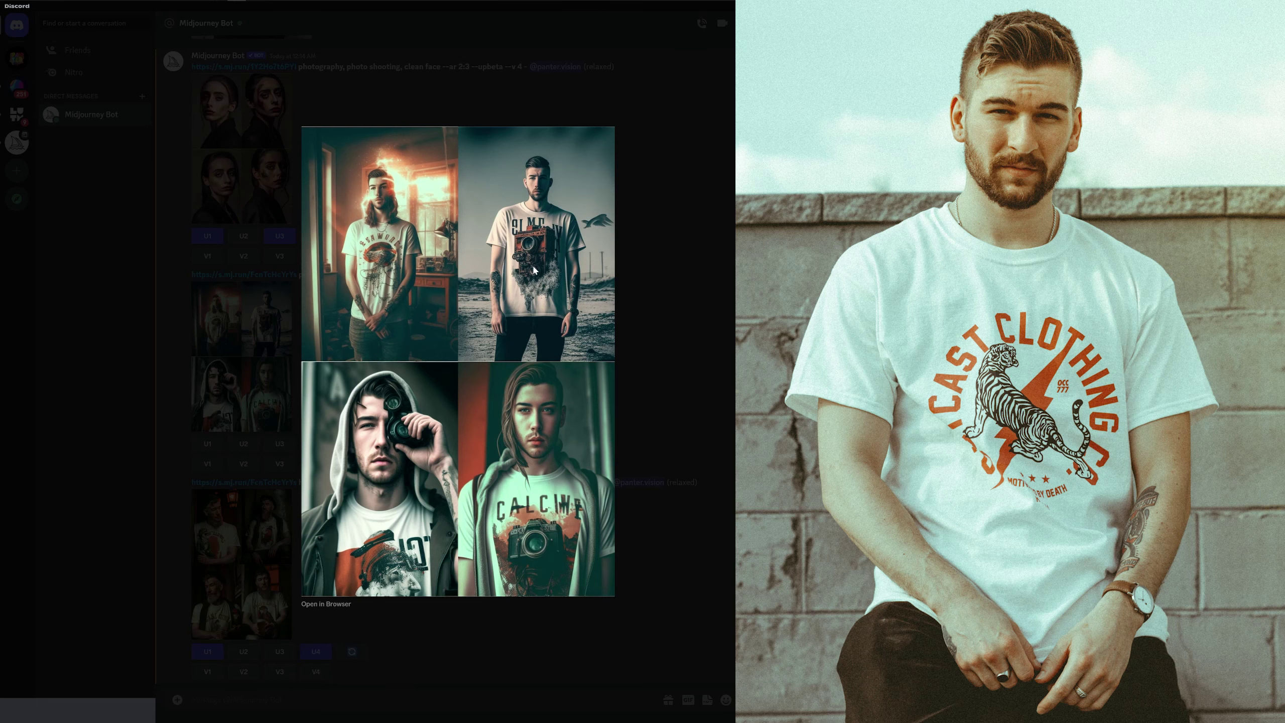
View the two upscaled Irish-pub images full size and select the 'holding a beer' prompt.
{"action": "left_click", "coordinate": [668, 365]}
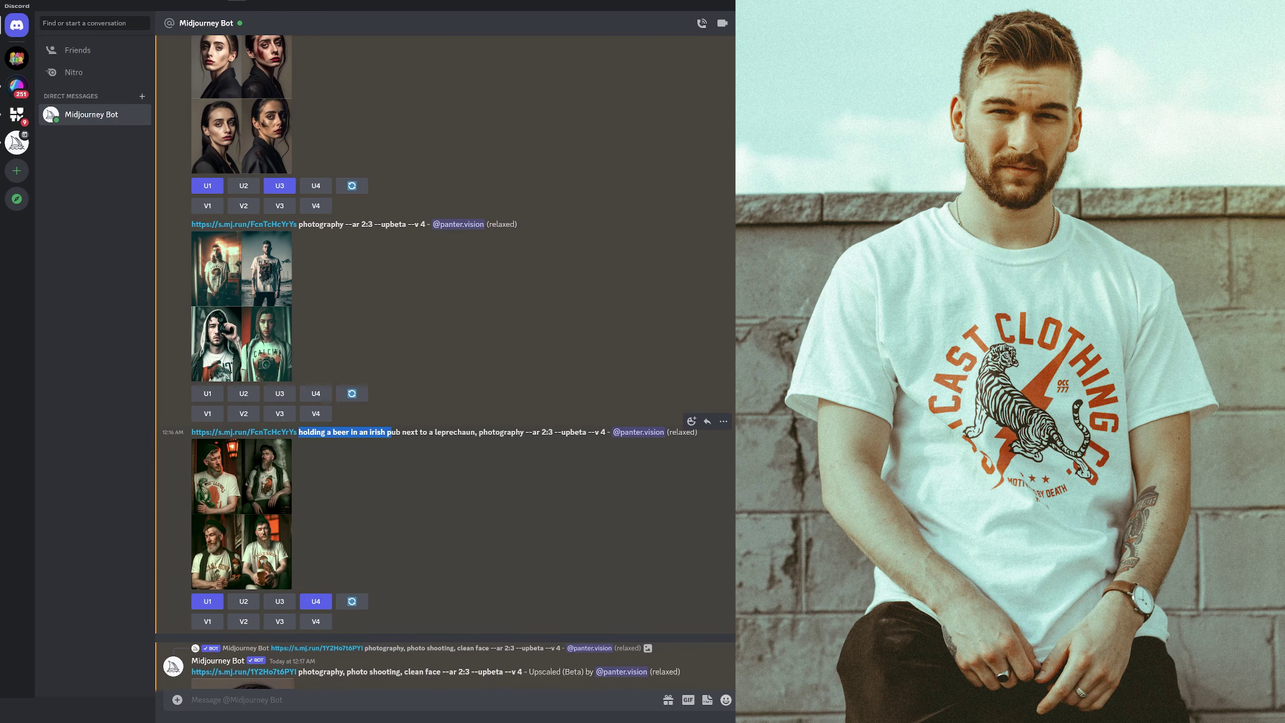
{"action": "left_click", "coordinate": [251, 497]}
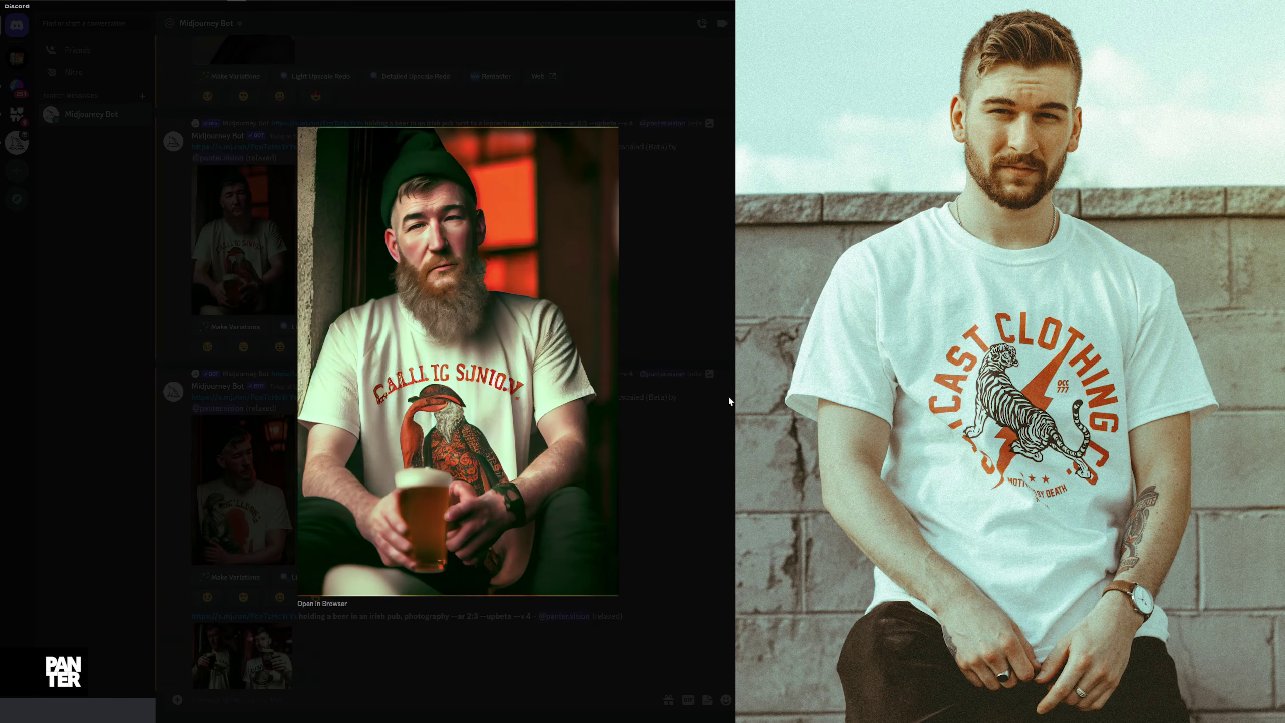
{"action": "left_click", "coordinate": [715, 396]}
{"action": "left_click", "coordinate": [261, 479]}
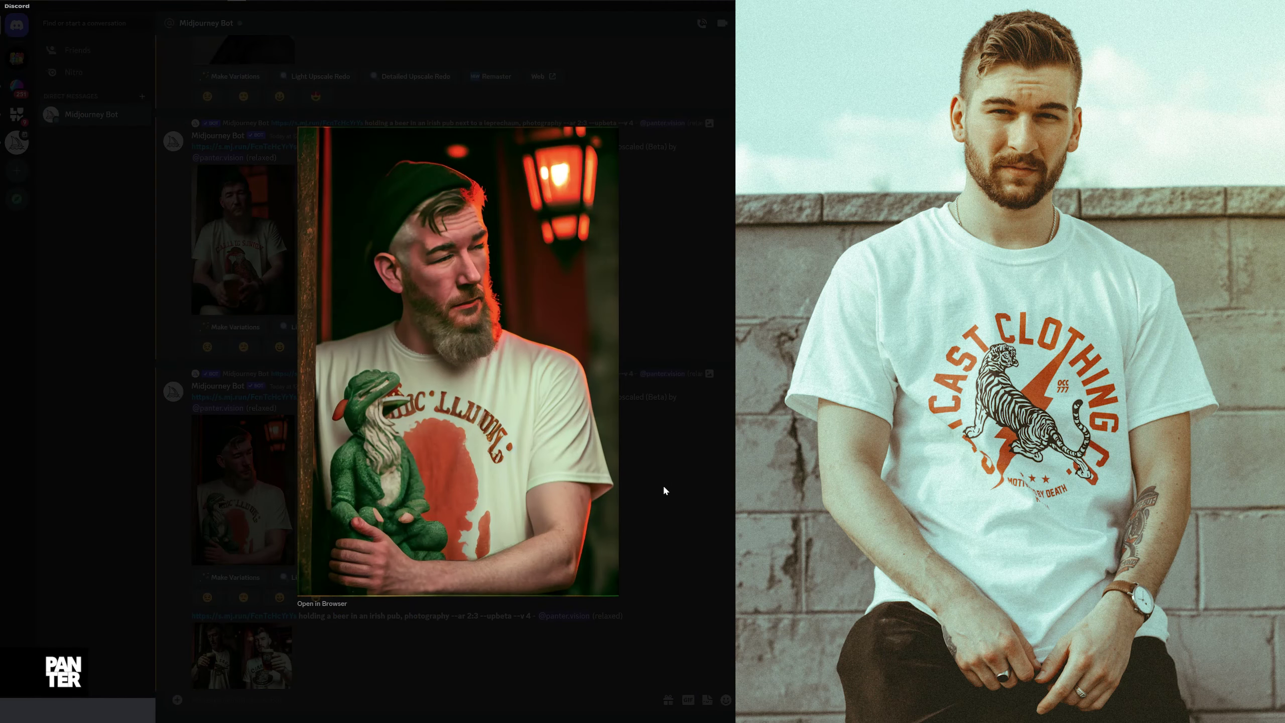
{"action": "left_click", "coordinate": [664, 488]}
{"action": "left_click_drag", "start_coordinate": [303, 465], "coordinate": [426, 464]}
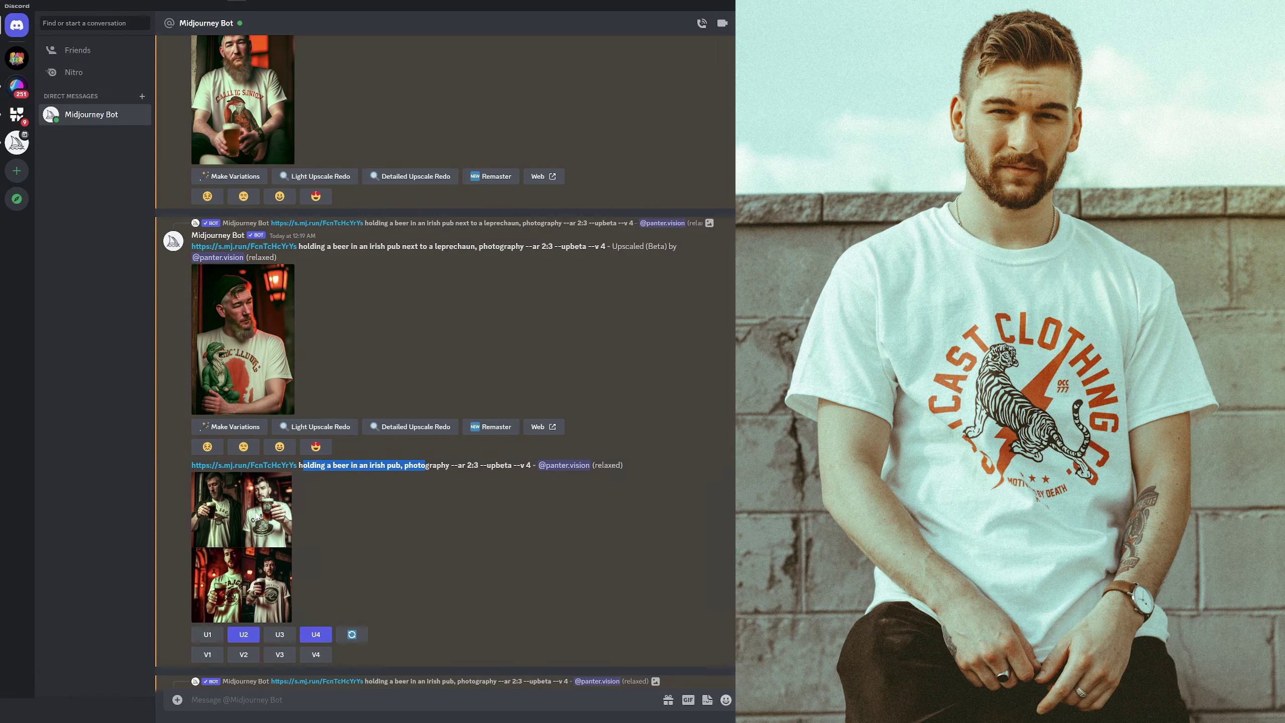
Step through the beer grid and its upscales to the suit-photo grid.
{"action": "left_click", "coordinate": [256, 515]}
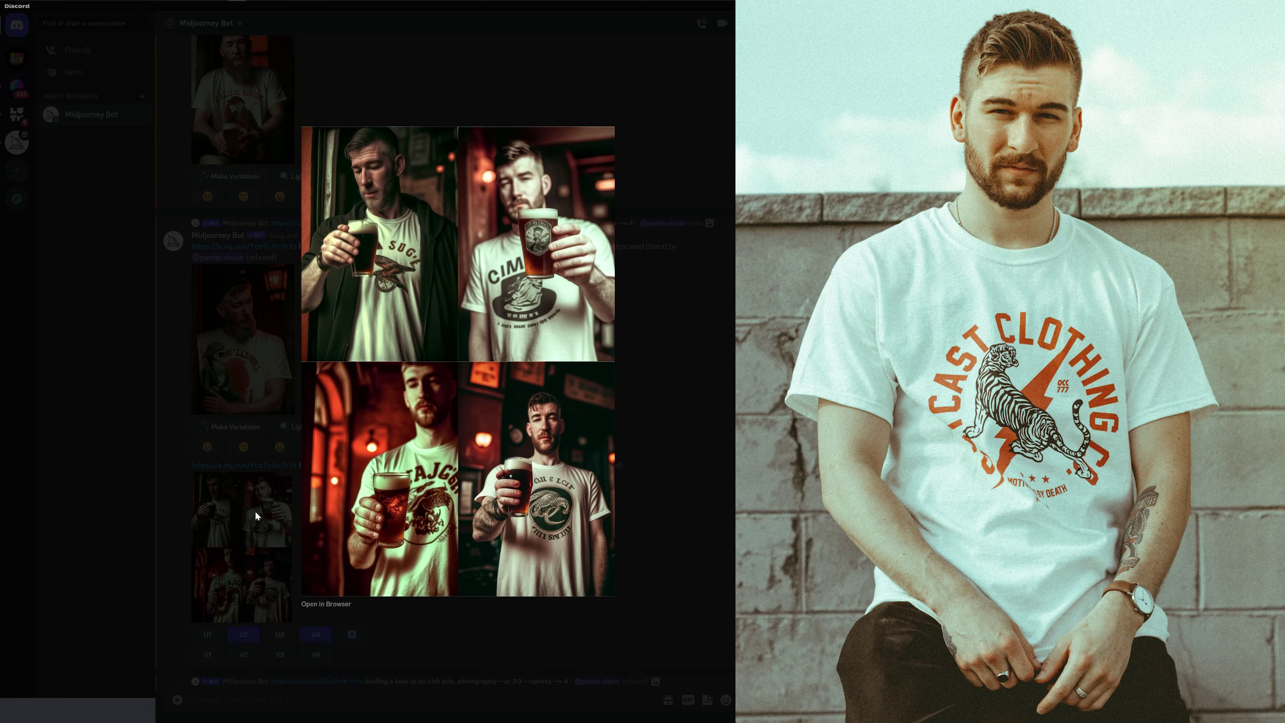
{"action": "key", "text": "Right"}
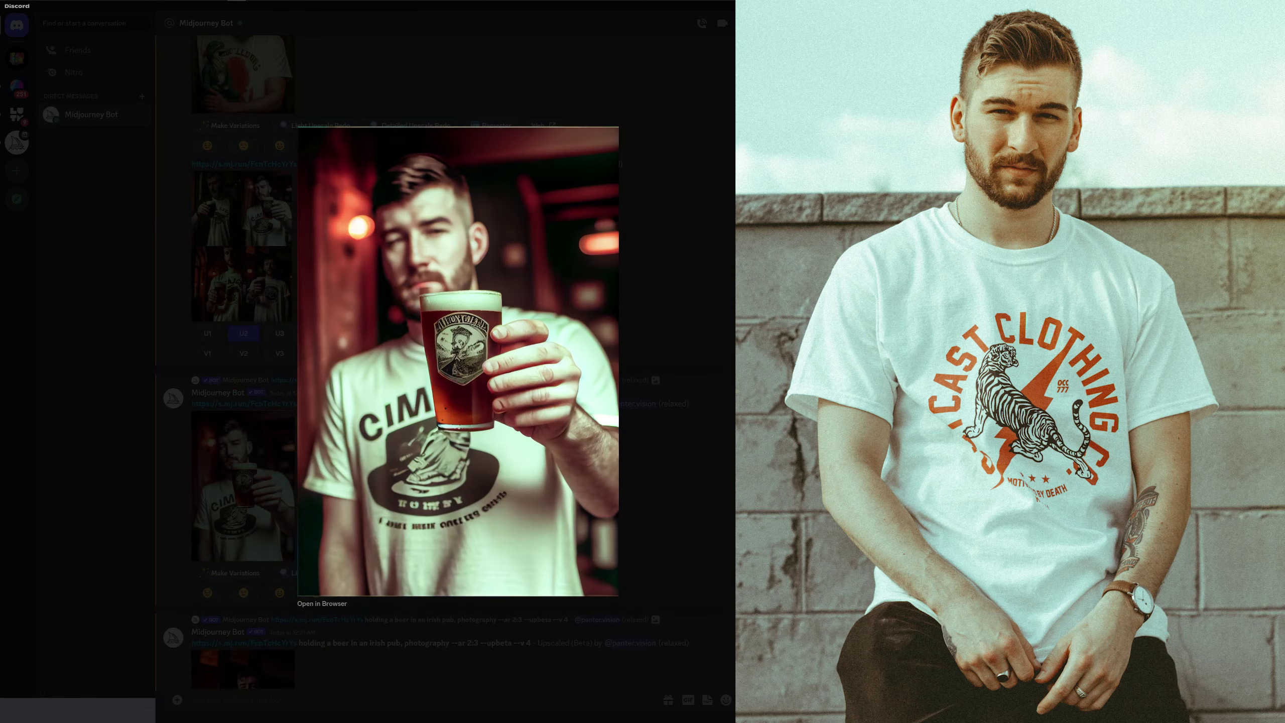
{"action": "key", "text": "Right"}
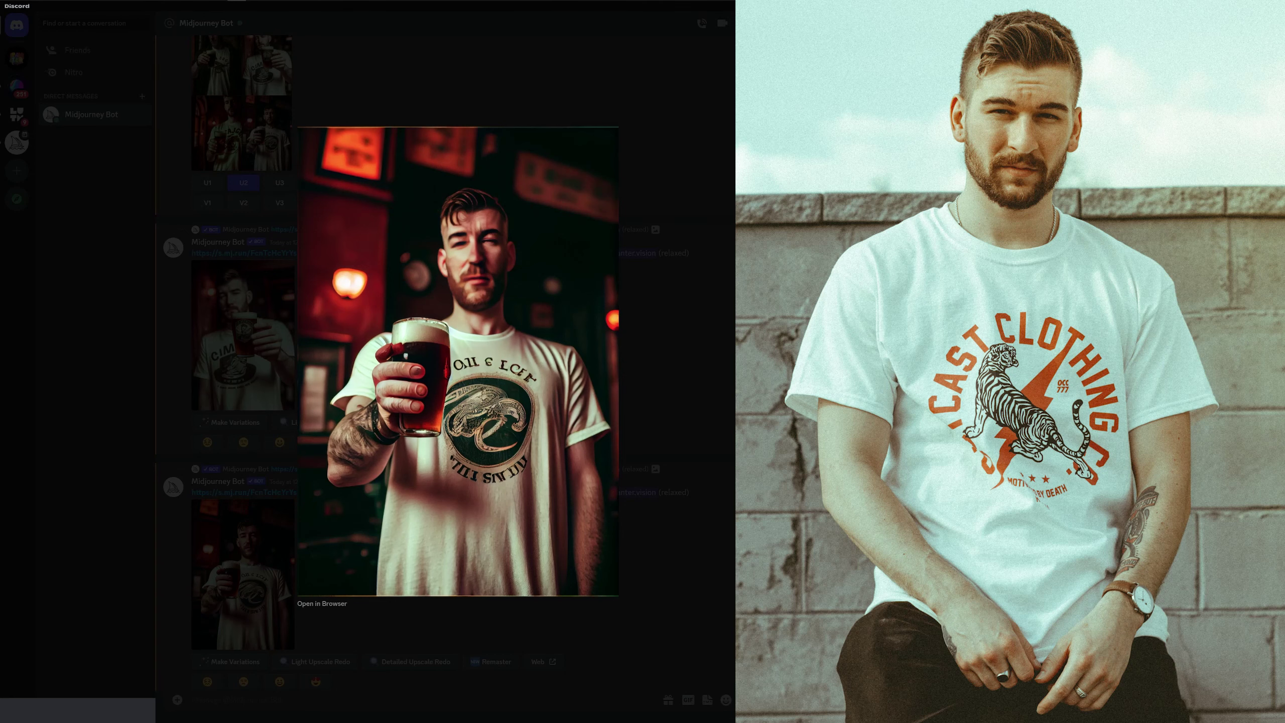
{"action": "key", "text": "Right"}
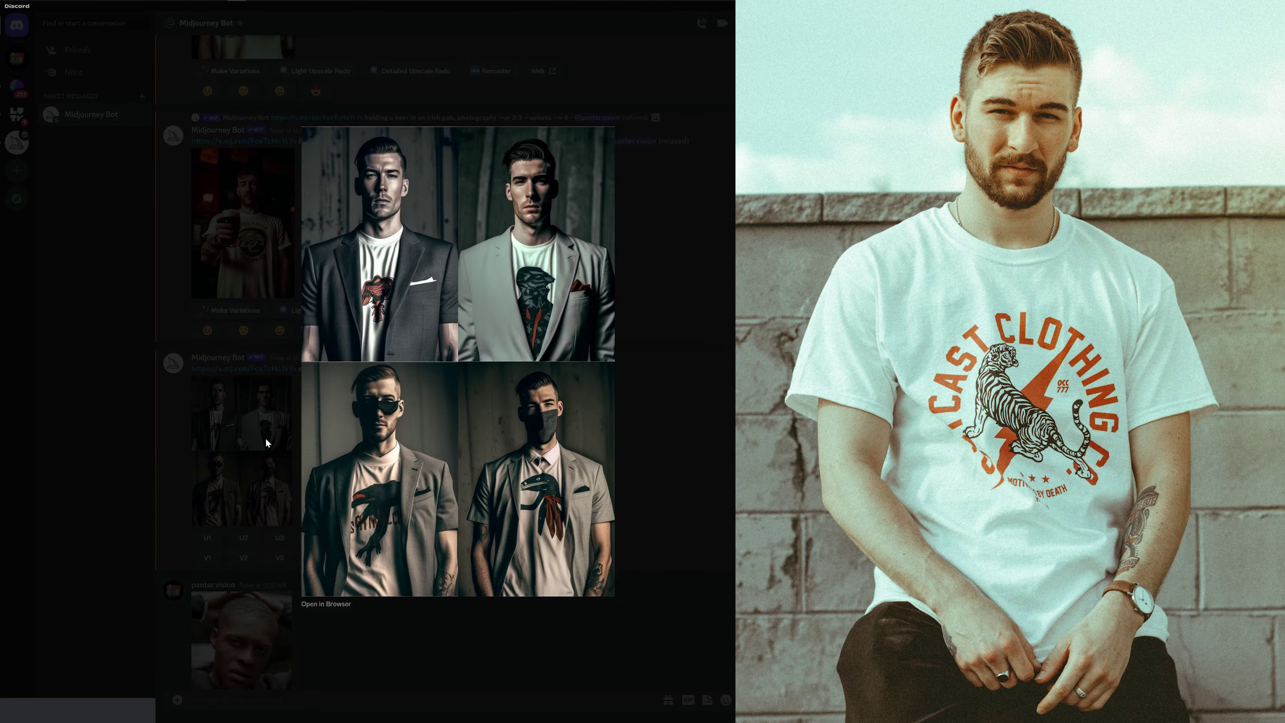
{"action": "left_click", "coordinate": [630, 430]}
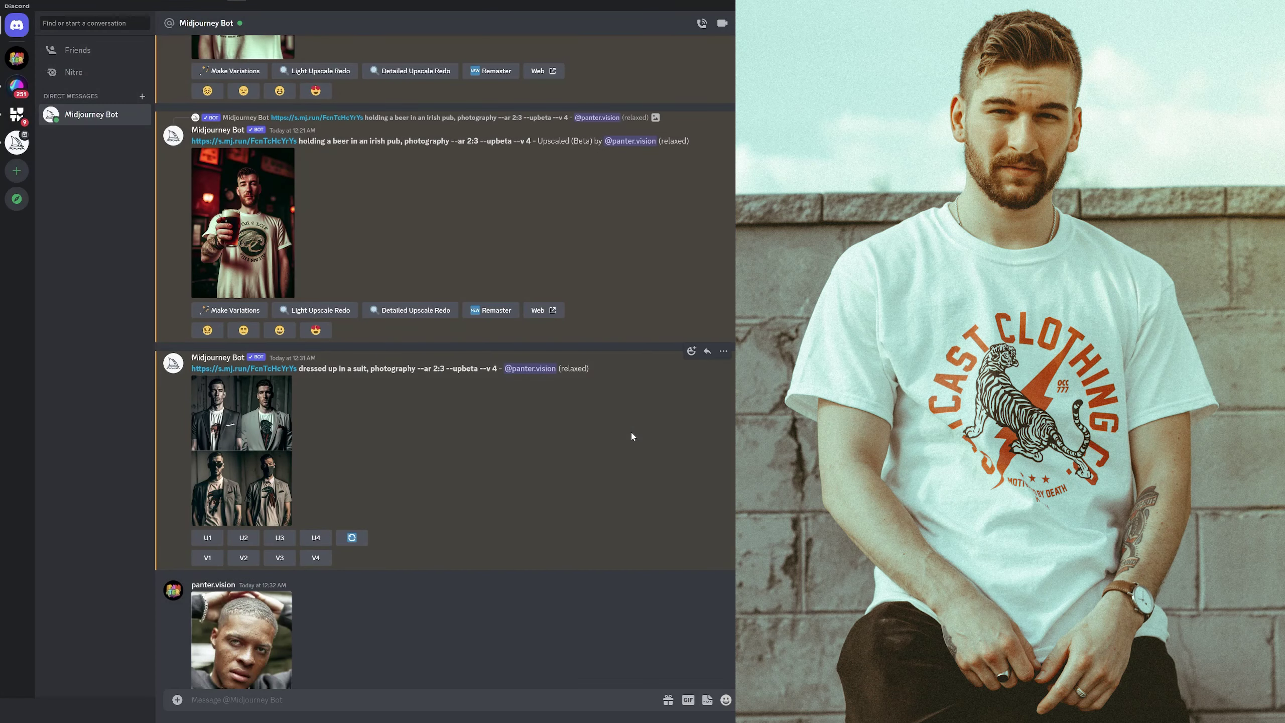
{"action": "scroll", "coordinate": [524, 436], "scroll_direction": "down", "scroll_amount": 5}
{"action": "scroll", "coordinate": [524, 442], "scroll_direction": "down", "scroll_amount": 5}
View the gangster and studio-photography grids full size, then scroll to the crime-scene results.
{"action": "left_click", "coordinate": [241, 354]}
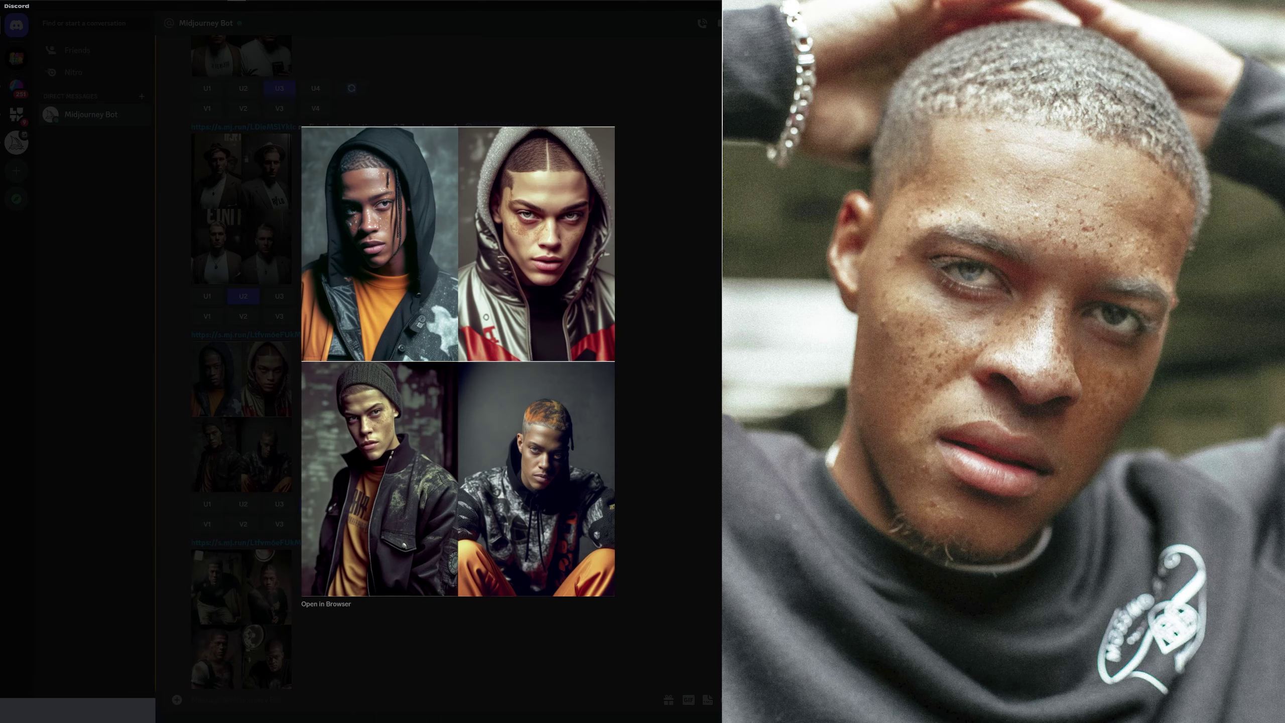
{"action": "left_click", "coordinate": [685, 534]}
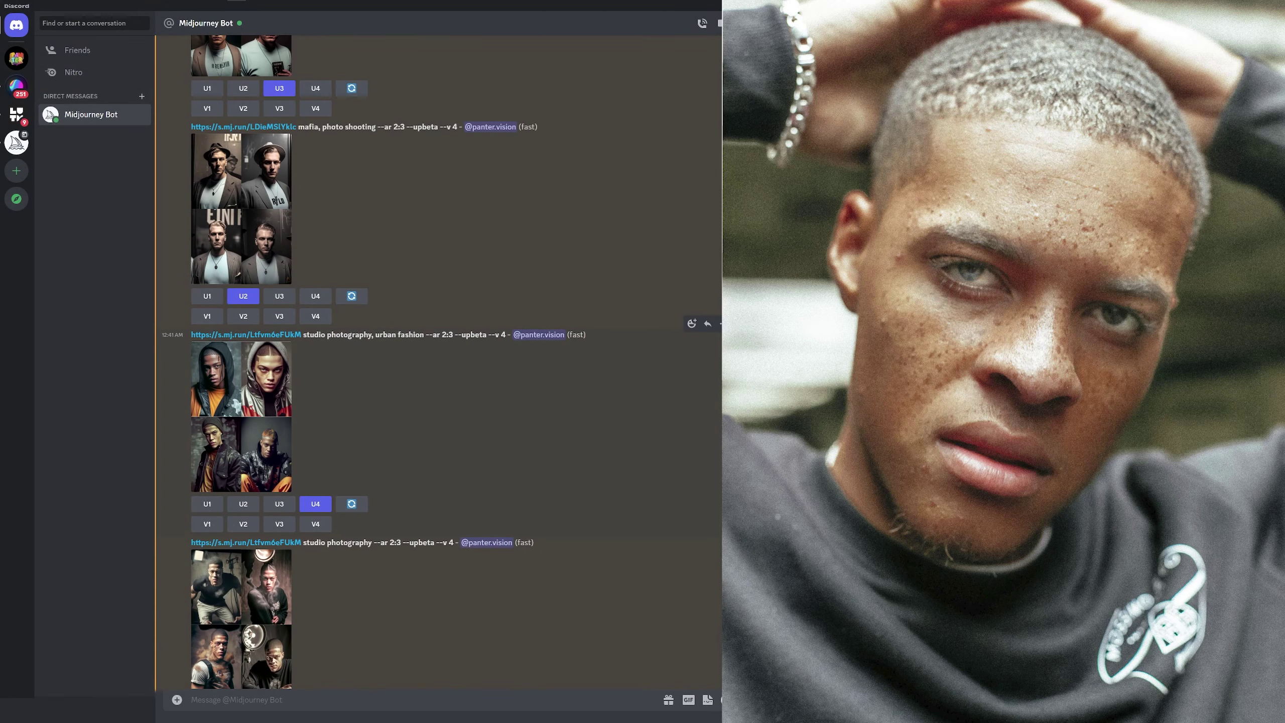
{"action": "left_click", "coordinate": [242, 474]}
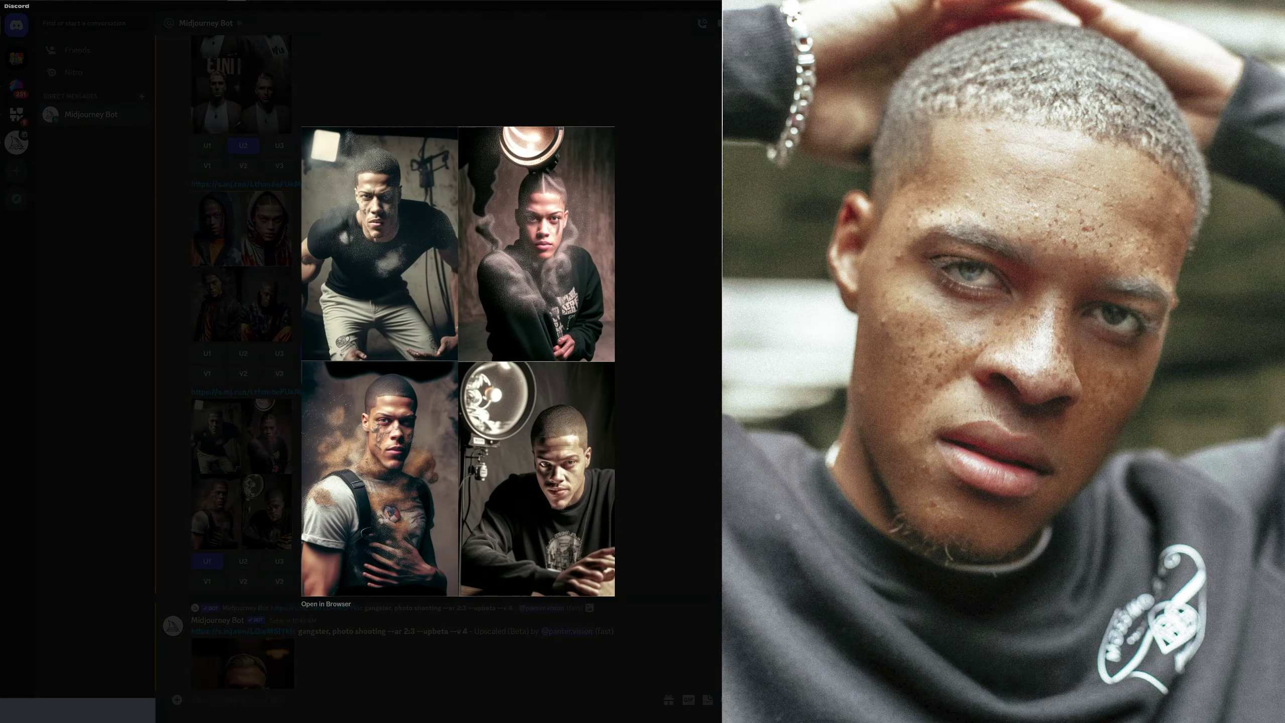
{"action": "left_click", "coordinate": [681, 466]}
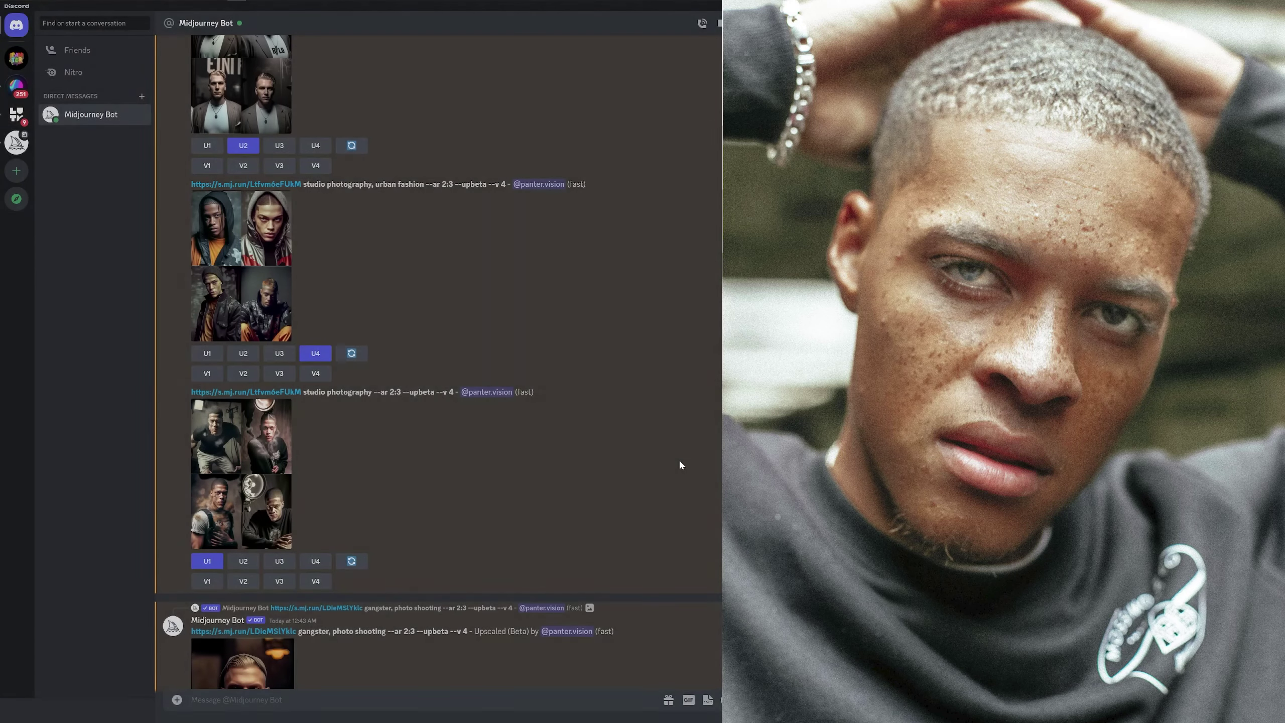
{"action": "scroll", "coordinate": [566, 453], "scroll_direction": "down", "scroll_amount": 5}
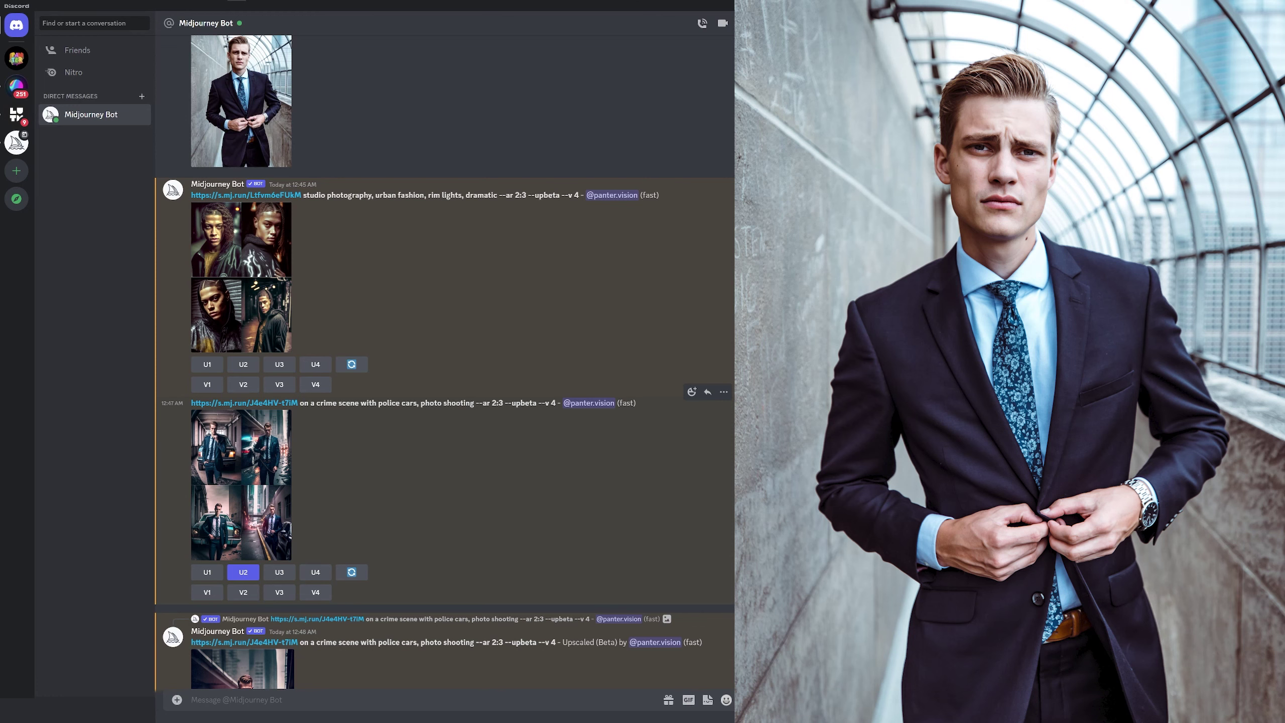
Enlarge the crime-scene grid and its upscaled police-car portrait, then scroll to the alien results.
{"action": "left_click", "coordinate": [241, 445]}
{"action": "left_click", "coordinate": [240, 438]}
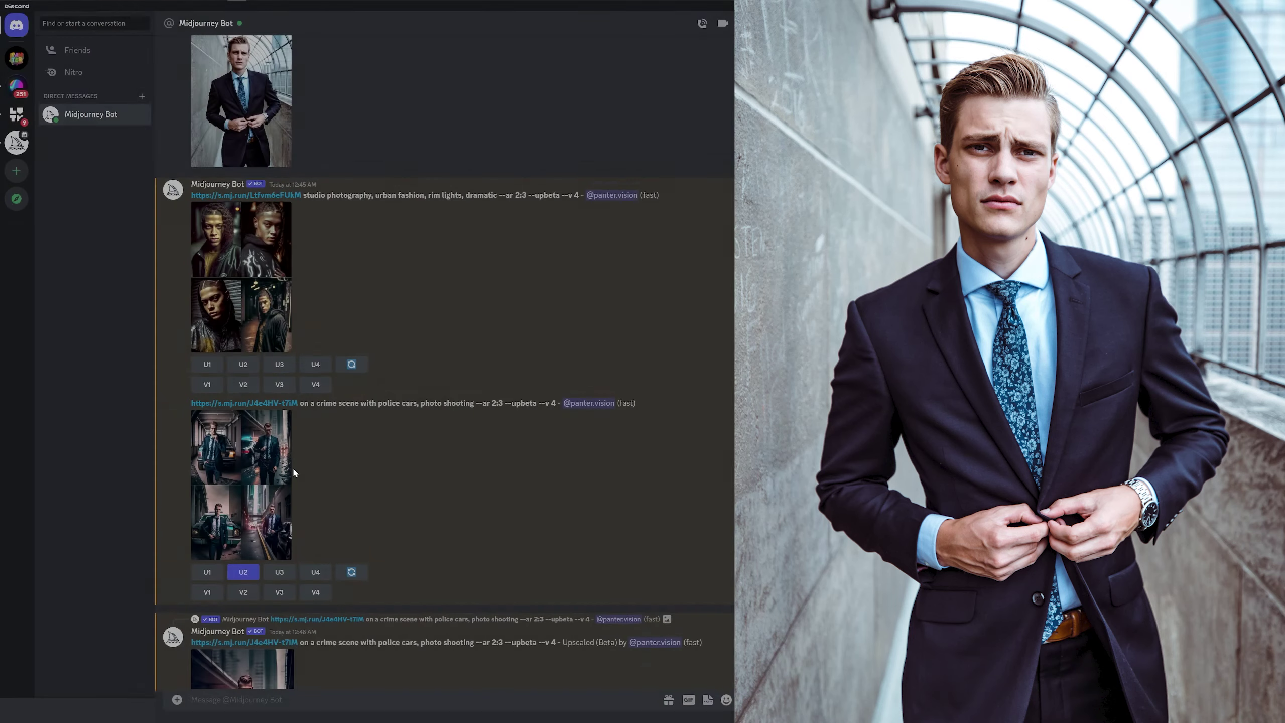
{"action": "scroll", "coordinate": [327, 470], "scroll_direction": "down", "scroll_amount": 3}
{"action": "left_click", "coordinate": [233, 509]}
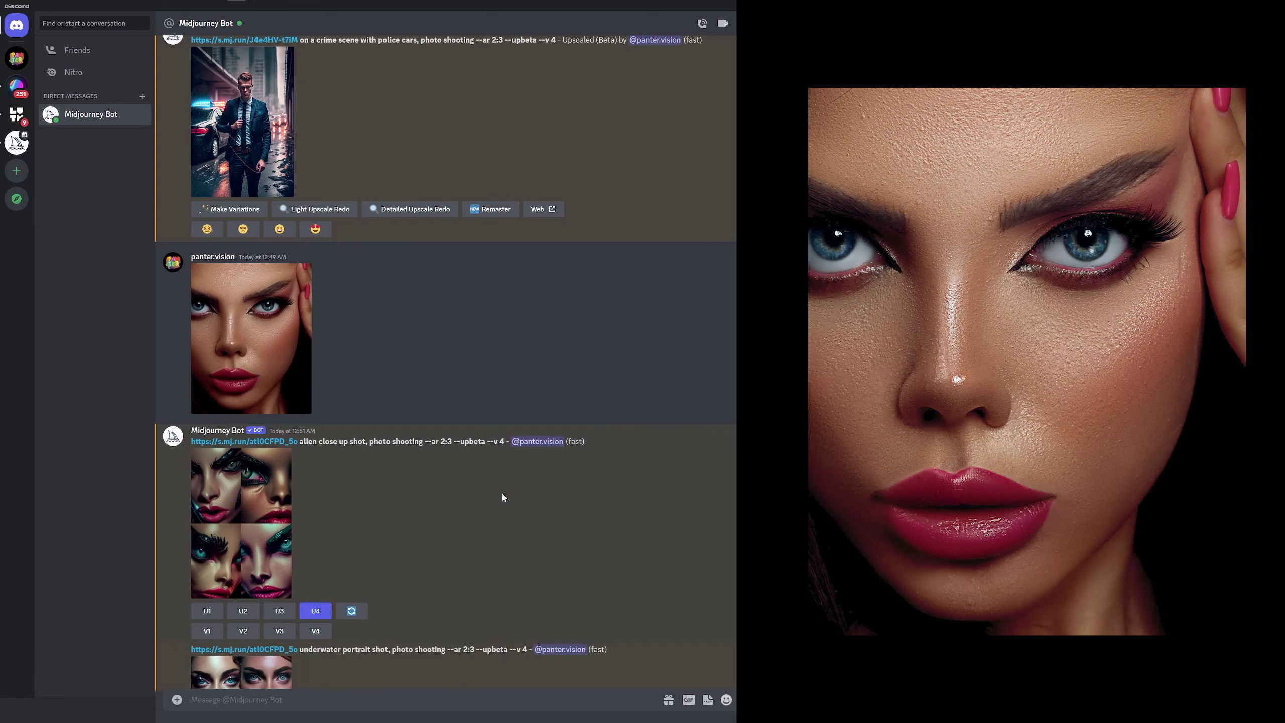
{"action": "scroll", "coordinate": [502, 491], "scroll_direction": "down", "scroll_amount": 2}
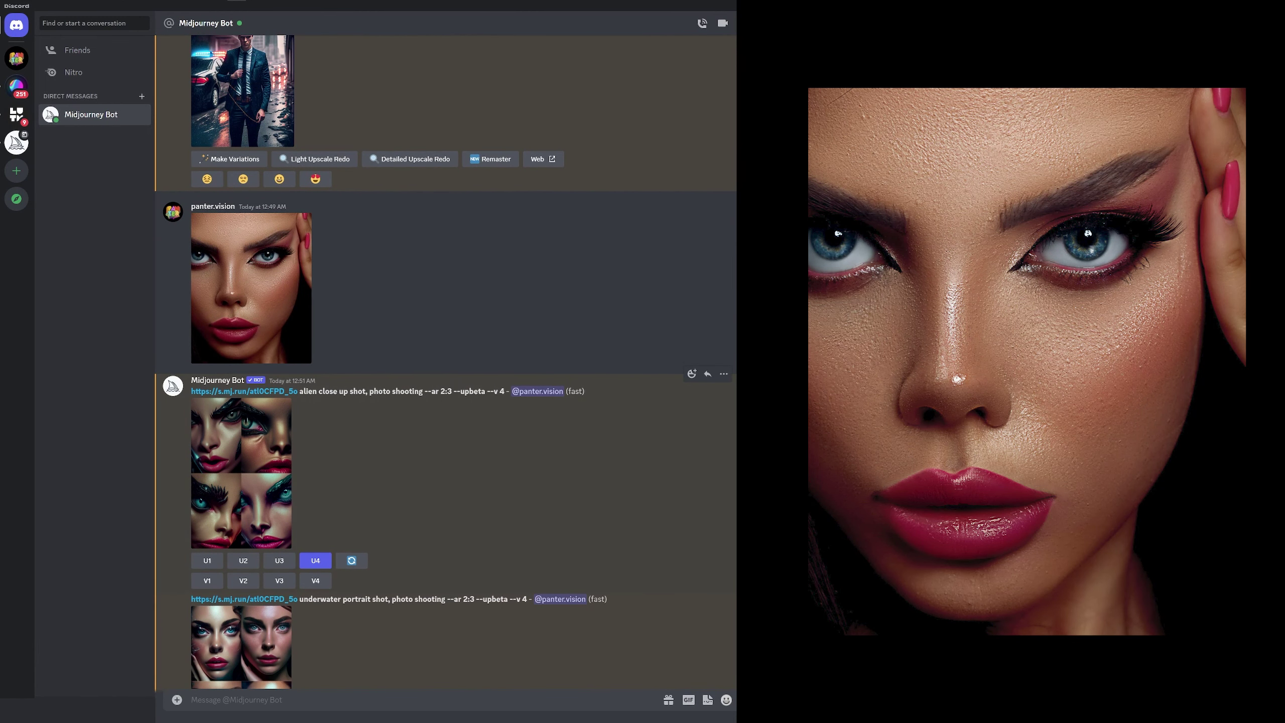
Select the alien close-up prompt, view that grid full size, then open the underwater grid.
{"action": "left_click_drag", "start_coordinate": [301, 392], "coordinate": [402, 391]}
{"action": "left_click", "coordinate": [255, 446]}
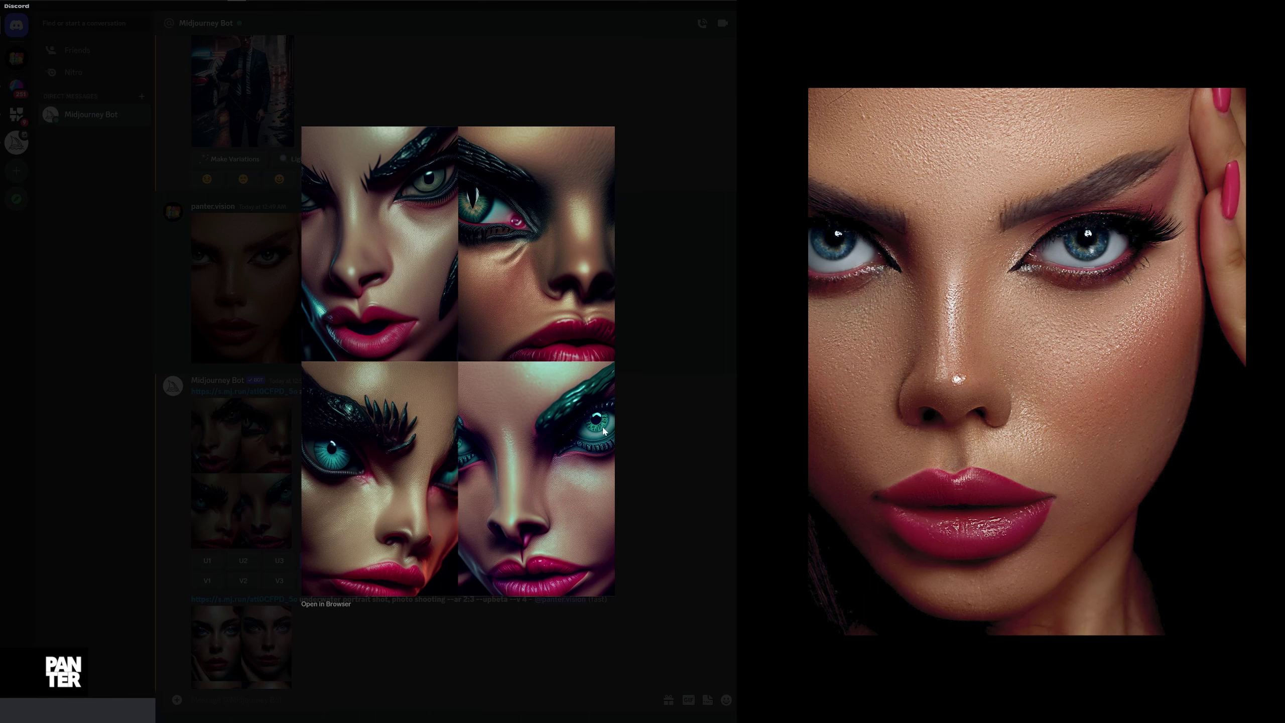
{"action": "left_click", "coordinate": [697, 442]}
{"action": "left_click", "coordinate": [256, 546]}
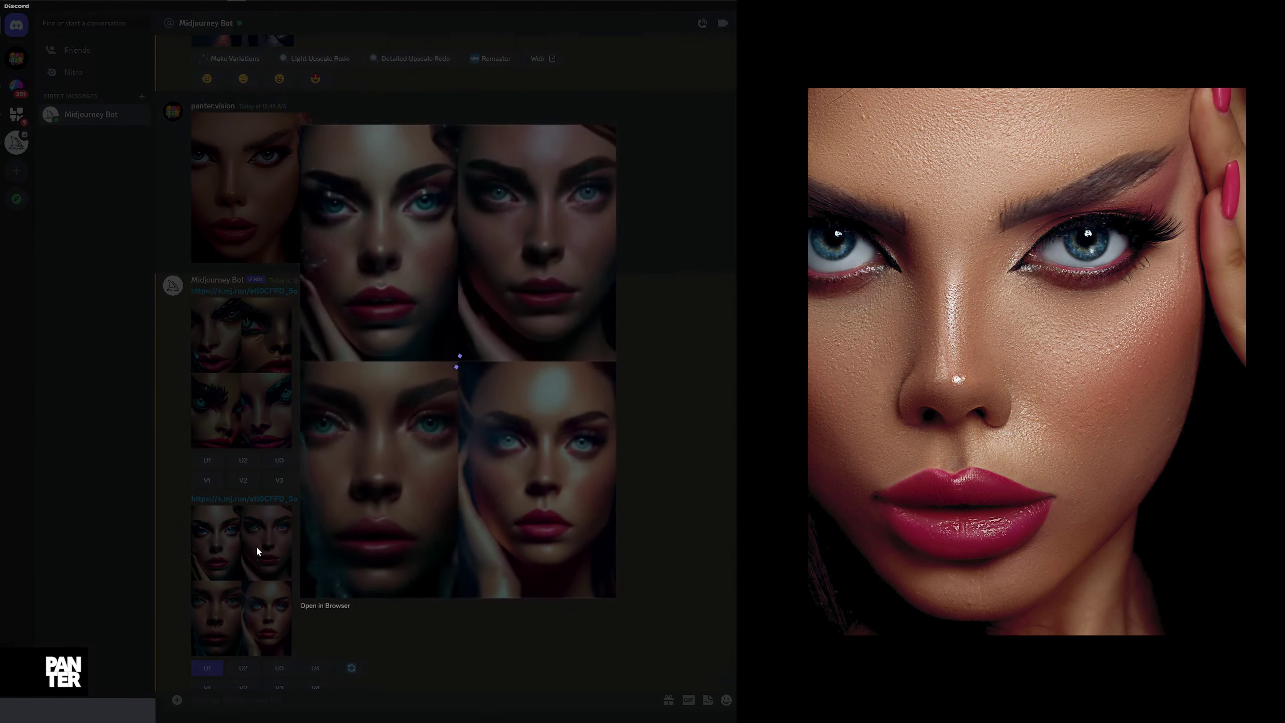